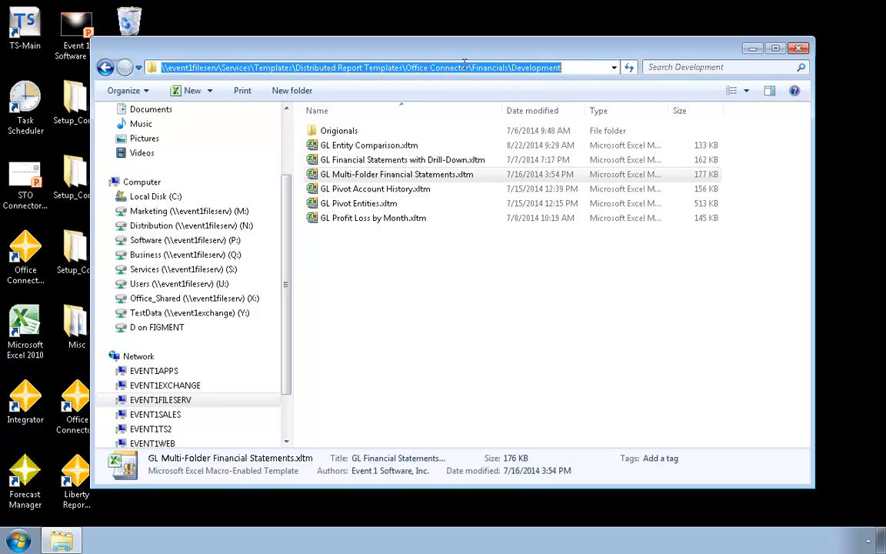
Open the GL Multi-Folder Financial Statements.xltm template and connect it to the Timberline Construction company
{"action": "left_click", "coordinate": [391, 287]}
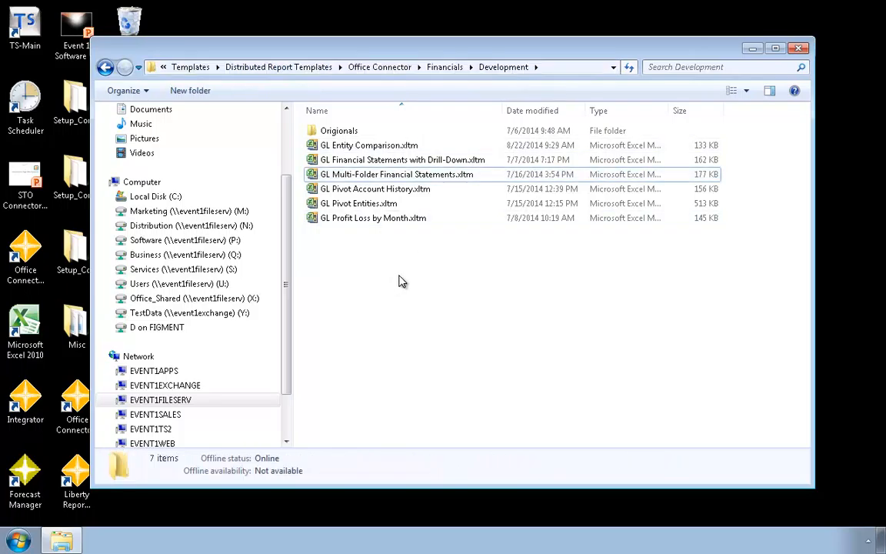
{"action": "double_click", "coordinate": [397, 176]}
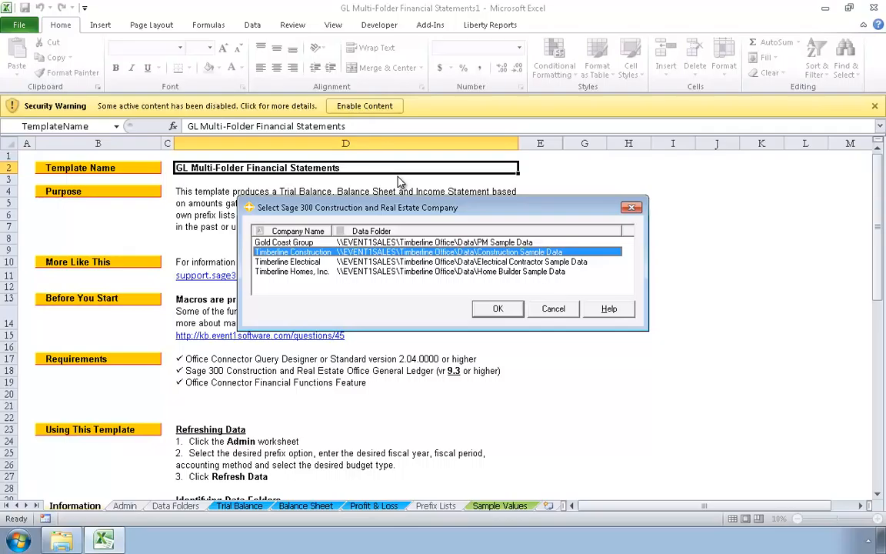
{"action": "left_click", "coordinate": [501, 310]}
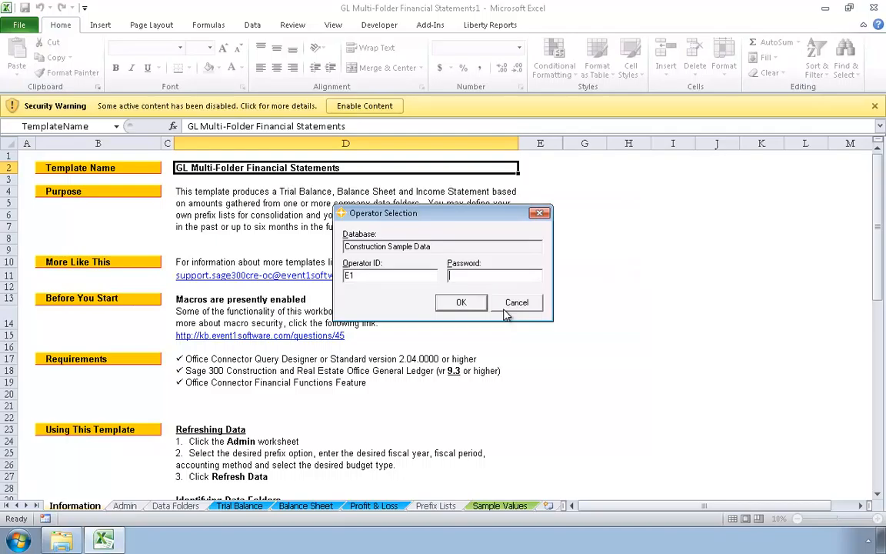
Sign in to the Construction Sample Data database with the operator password and cancel updating values from E1PrologWrite.xla
{"action": "type", "text": "**"}
{"action": "key", "text": "Return"}
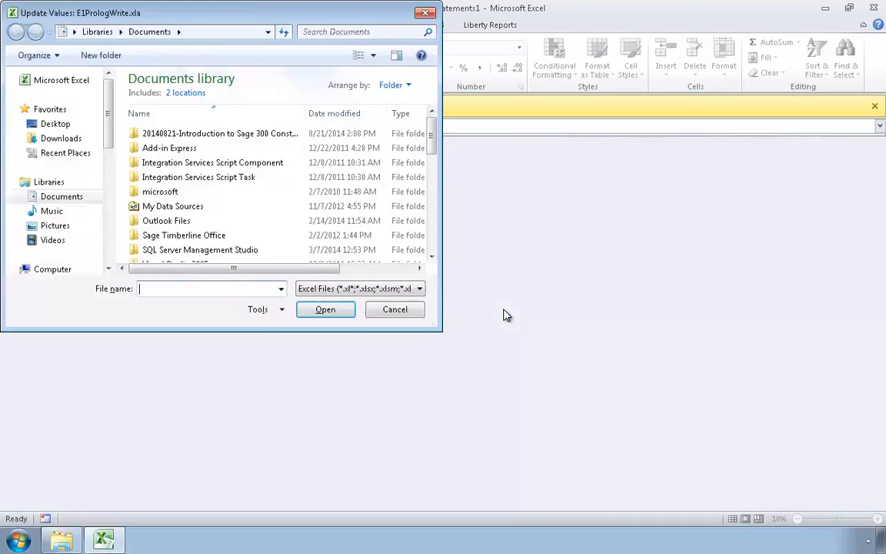
{"action": "left_click", "coordinate": [397, 310]}
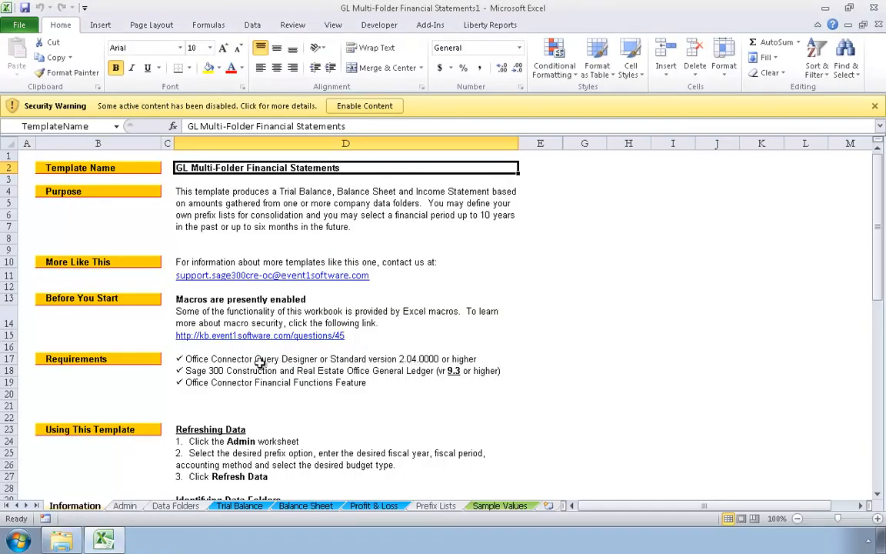
Enable the workbook's disabled active content and cancel updating values from E1PrologWrite.xla again
{"action": "left_click", "coordinate": [256, 360]}
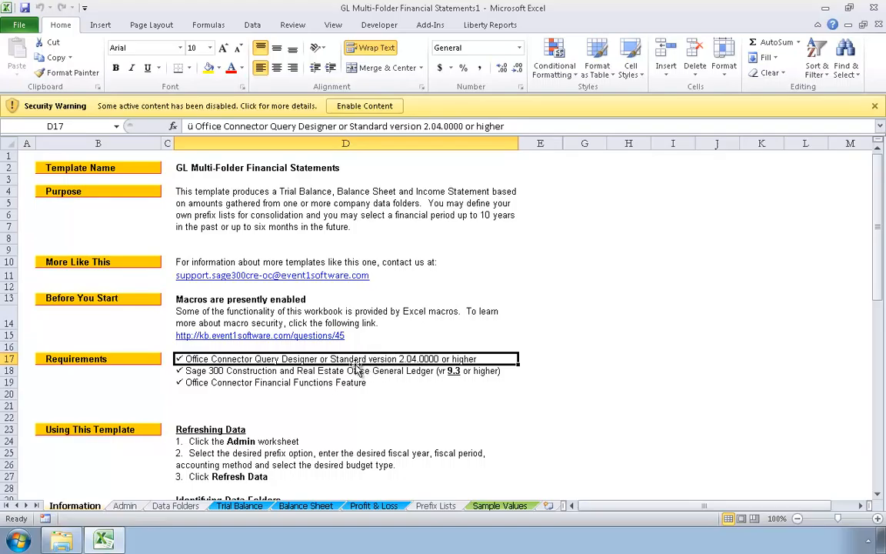
{"action": "left_click", "coordinate": [365, 105]}
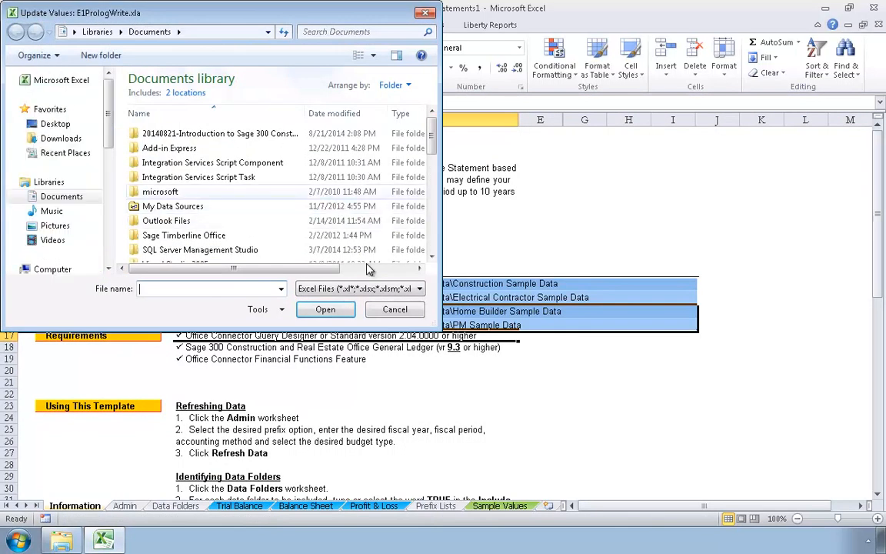
{"action": "left_click", "coordinate": [394, 309]}
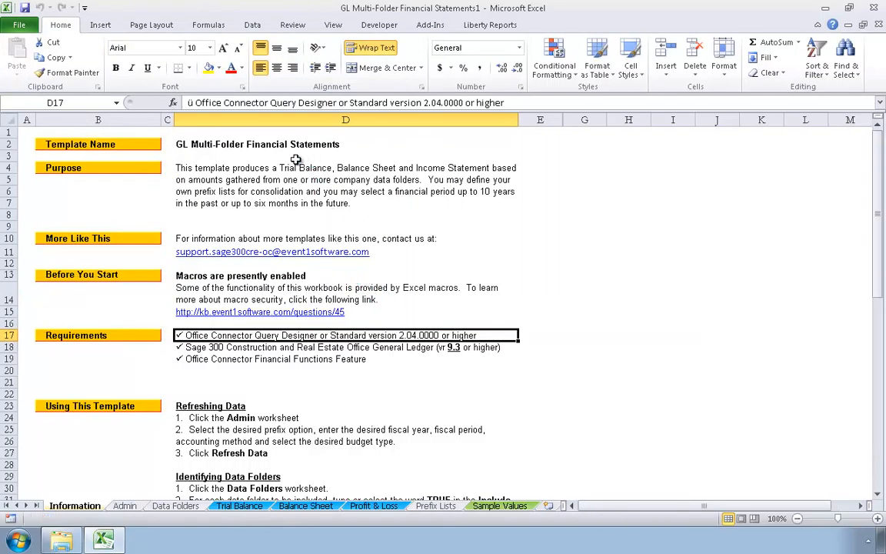
Review the template name and usage instructions on the Information worksheet, including its print preview
{"action": "left_click", "coordinate": [264, 144]}
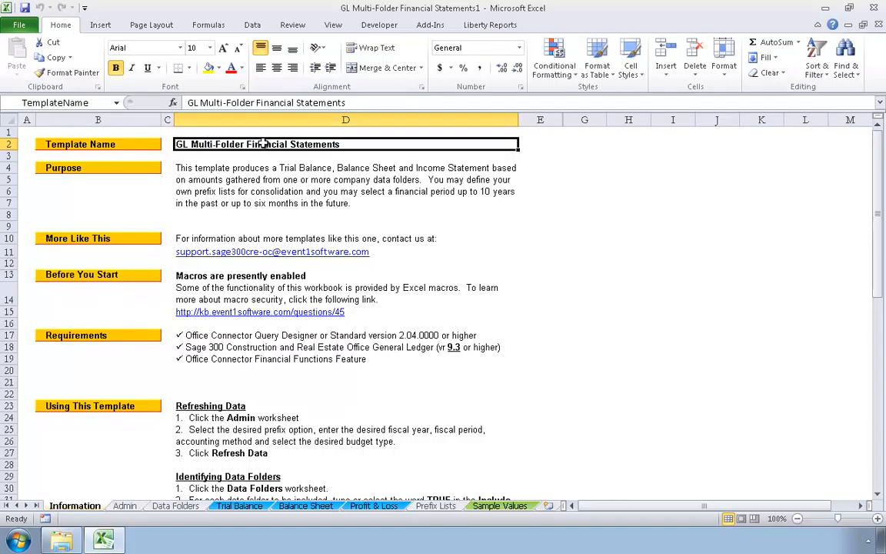
{"action": "left_click", "coordinate": [235, 419]}
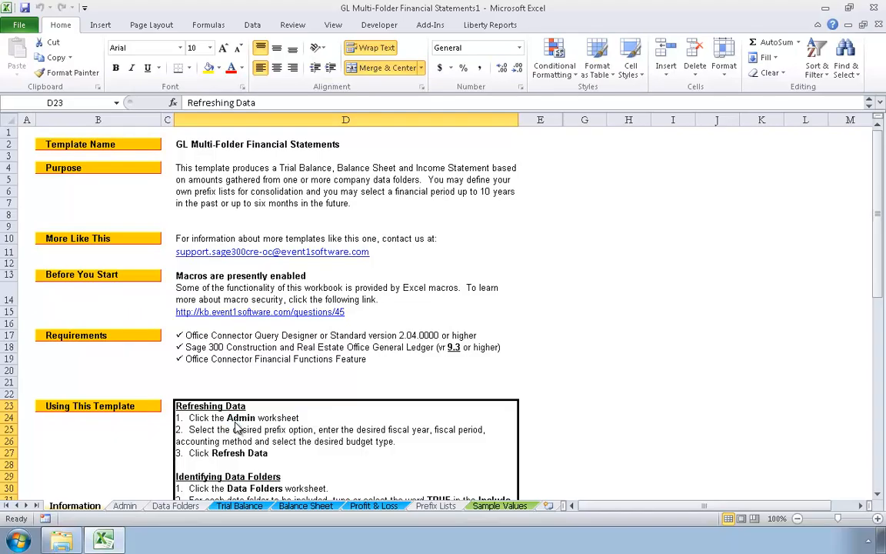
{"action": "key", "text": "ctrl+p"}
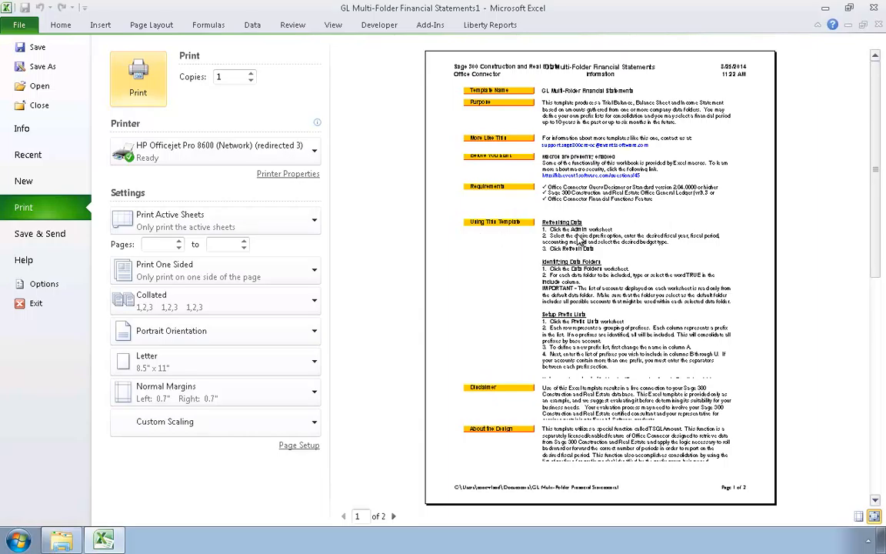
{"action": "key", "text": "Escape"}
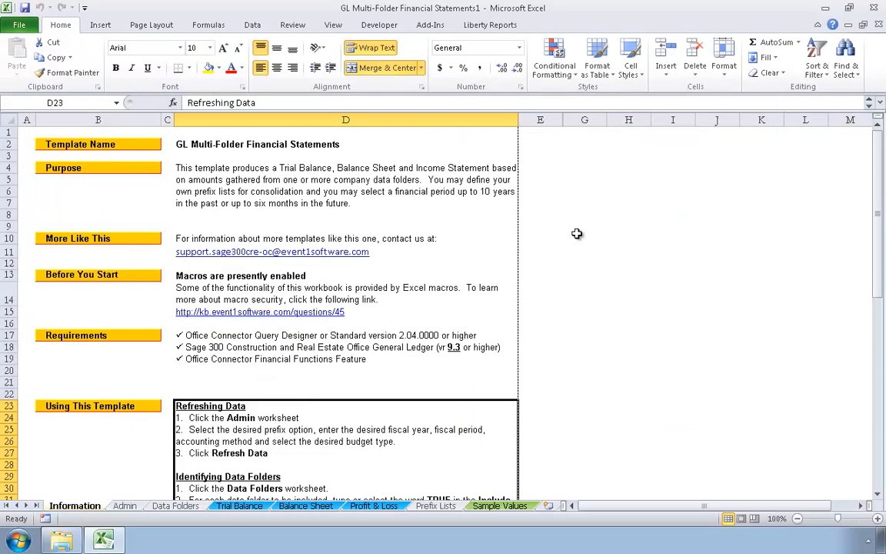
Apply the template's sample values to the Admin report parameters: all prefixes, fiscal year 2013, fiscal period 5
{"action": "left_click", "coordinate": [123, 506]}
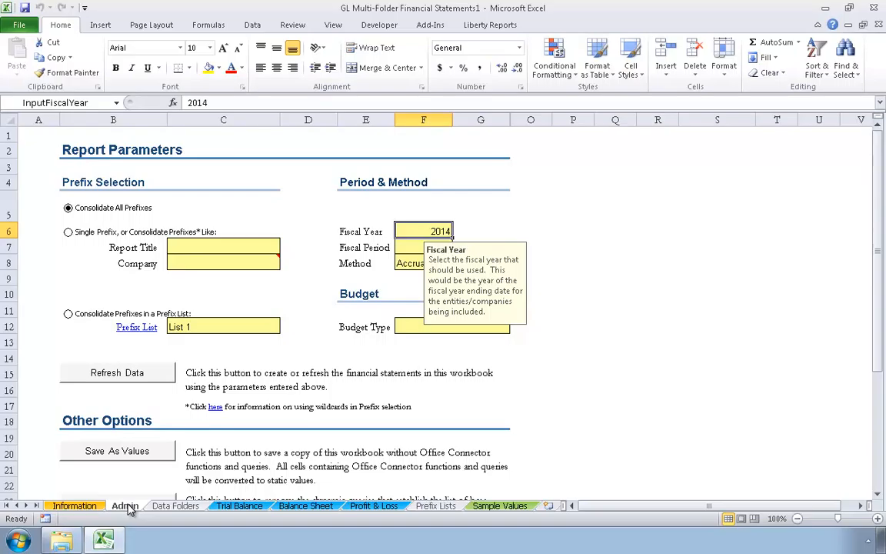
{"action": "left_click", "coordinate": [500, 506]}
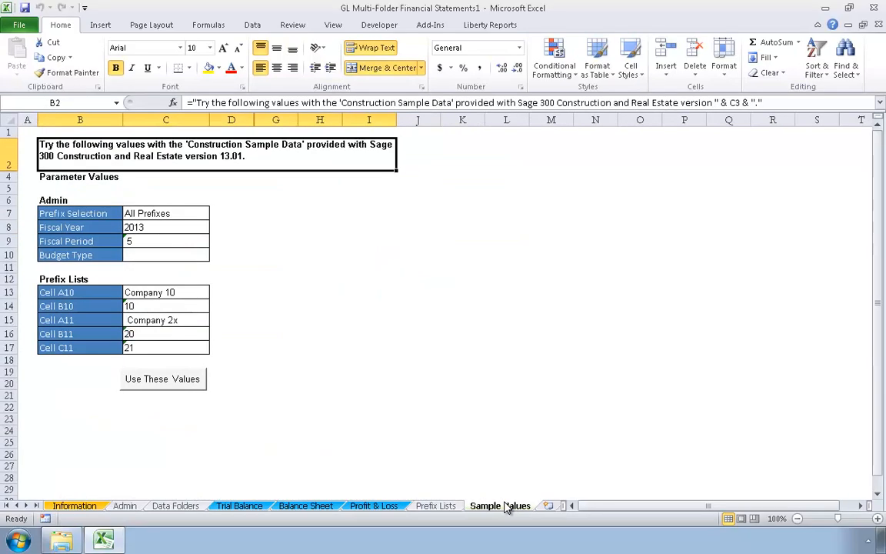
{"action": "left_click", "coordinate": [164, 385]}
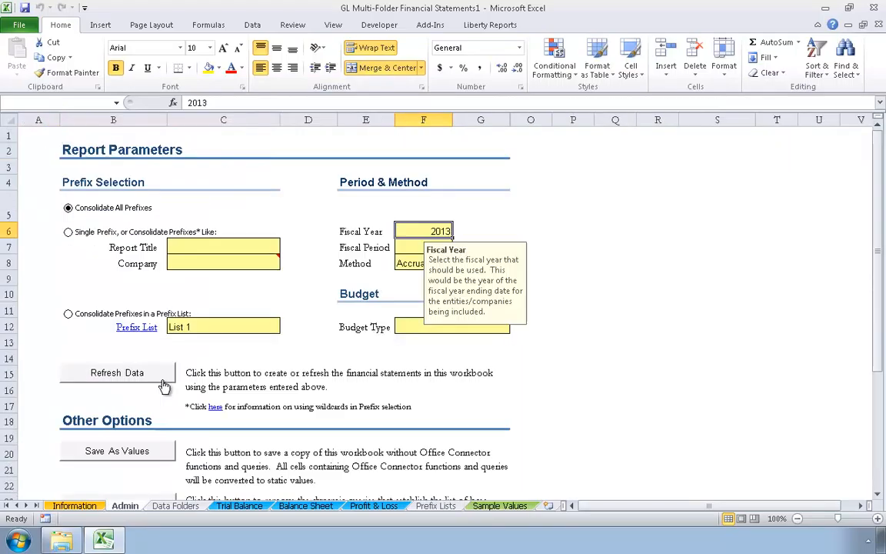
Check the fiscal period and accounting method on the Admin worksheet and refresh the financial statement data
{"action": "left_click", "coordinate": [412, 246]}
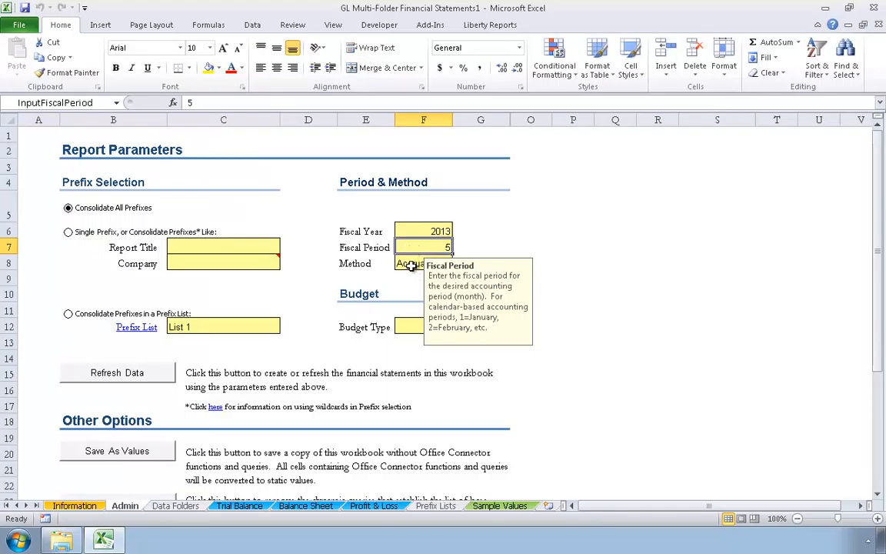
{"action": "left_click", "coordinate": [411, 264]}
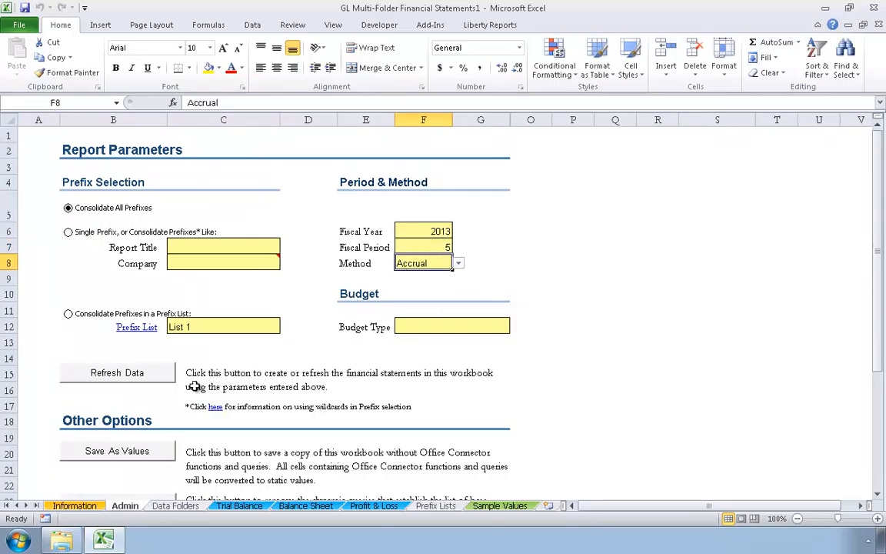
{"action": "left_click", "coordinate": [135, 371]}
{"action": "left_click", "coordinate": [240, 507]}
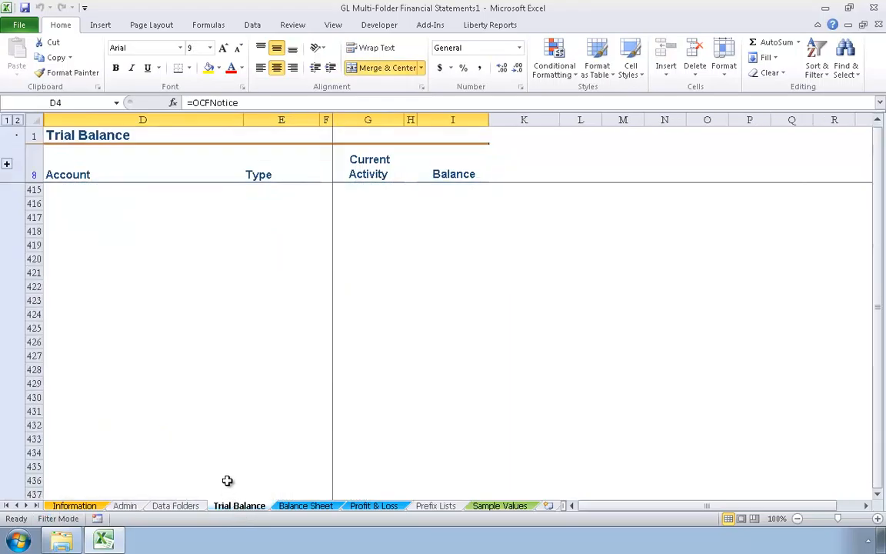
{"action": "left_click", "coordinate": [128, 508]}
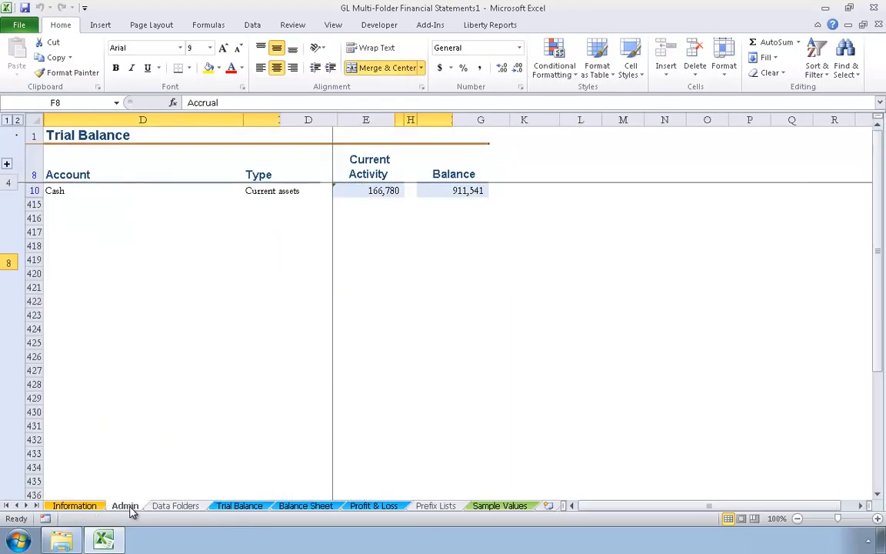
{"action": "left_click", "coordinate": [139, 376]}
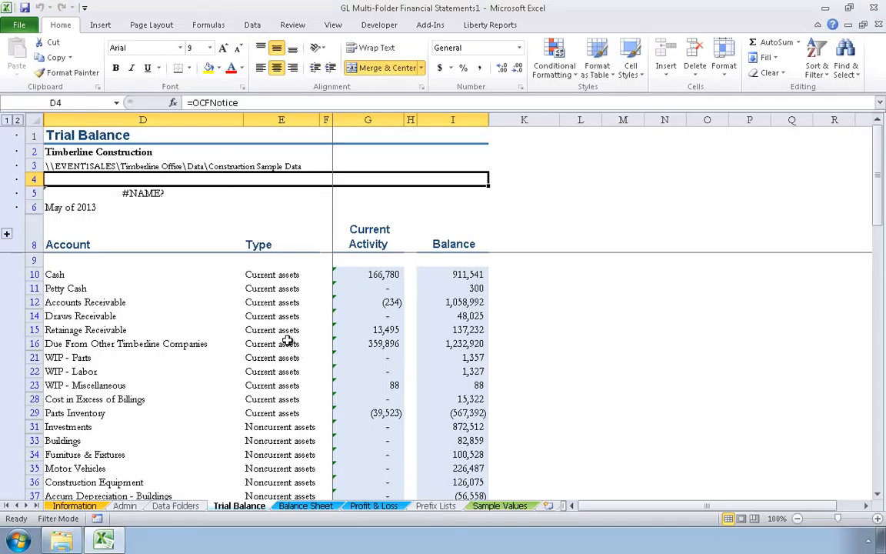
Examine the prefix caption formula in D5 and the account rows of the Trial Balance
{"action": "left_click", "coordinate": [148, 194]}
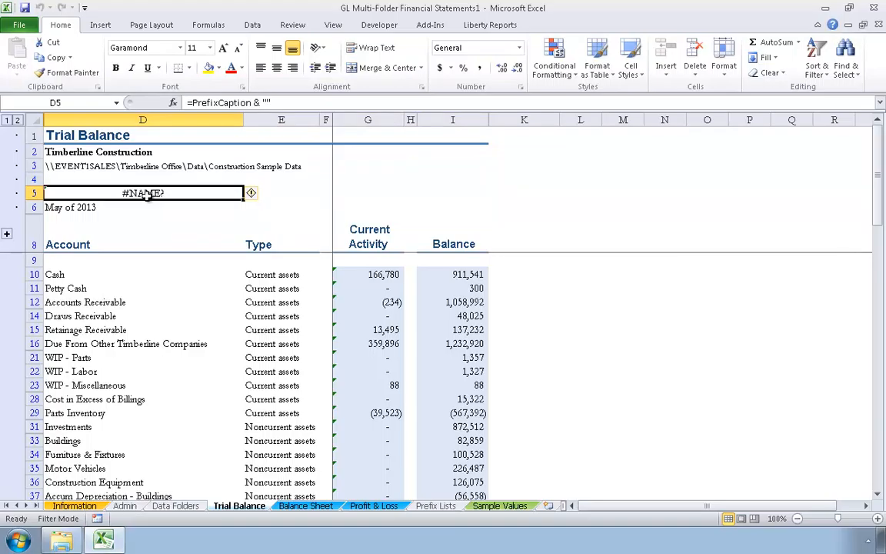
{"action": "scroll", "coordinate": [133, 231], "scroll_direction": "down", "scroll_amount": 8}
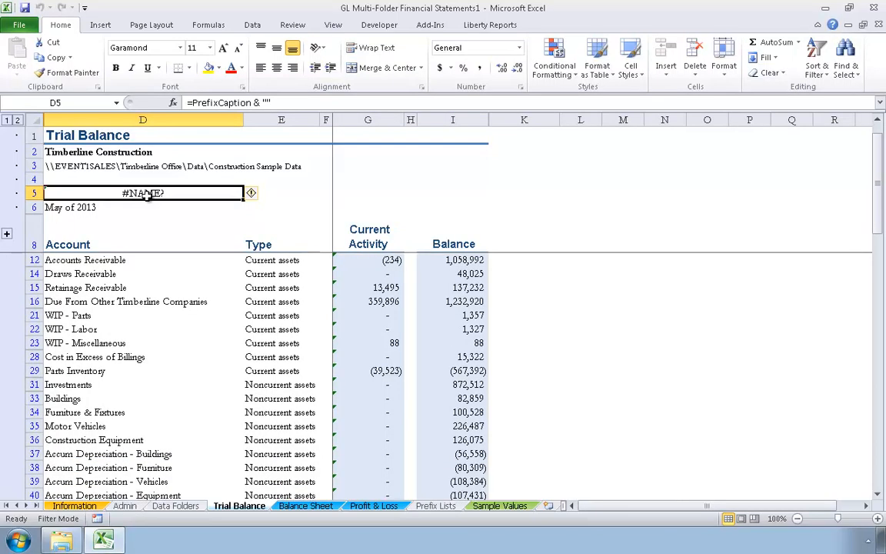
{"action": "scroll", "coordinate": [133, 260], "scroll_direction": "up", "scroll_amount": 6}
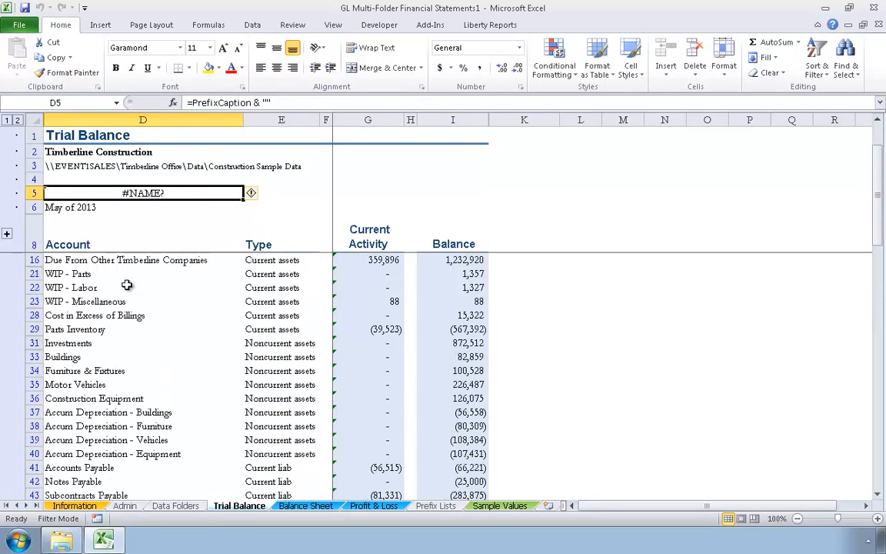
Review the companies listed on the Data Folders worksheet, from Gold Coast Group to Timberline Homes, Inc
{"action": "left_click", "coordinate": [177, 507]}
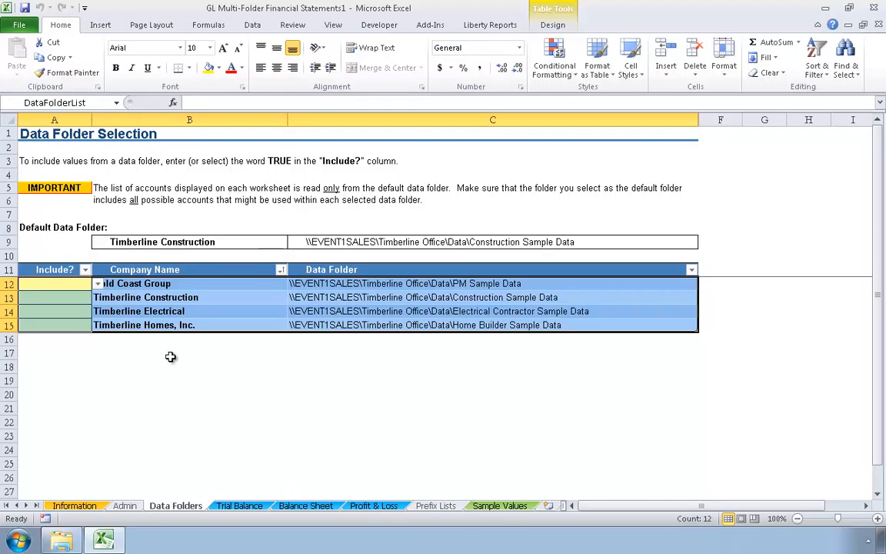
{"action": "left_click", "coordinate": [123, 340]}
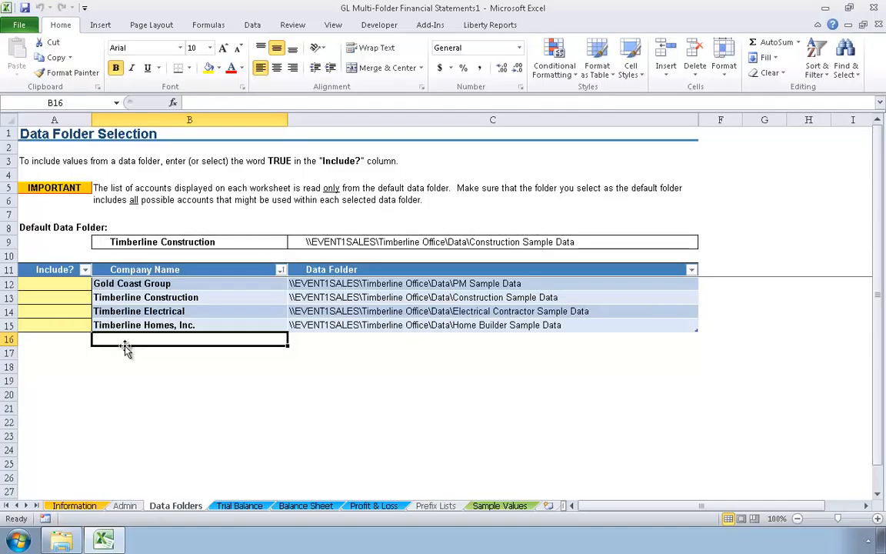
{"action": "left_click", "coordinate": [150, 286]}
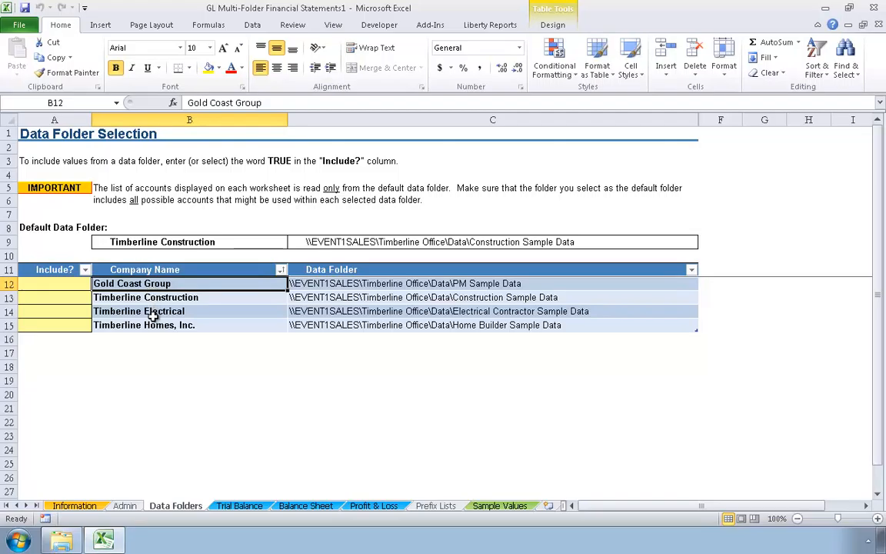
{"action": "left_click", "coordinate": [152, 298]}
{"action": "left_click", "coordinate": [146, 312]}
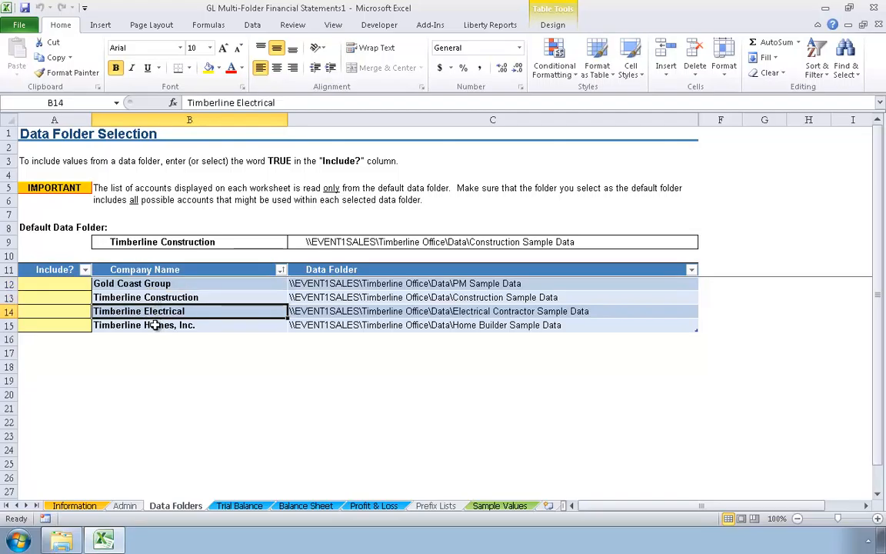
{"action": "left_click", "coordinate": [144, 324]}
Set Include? to TRUE for the Gold Coast Group and Timberline Construction data folders
{"action": "left_click", "coordinate": [53, 284]}
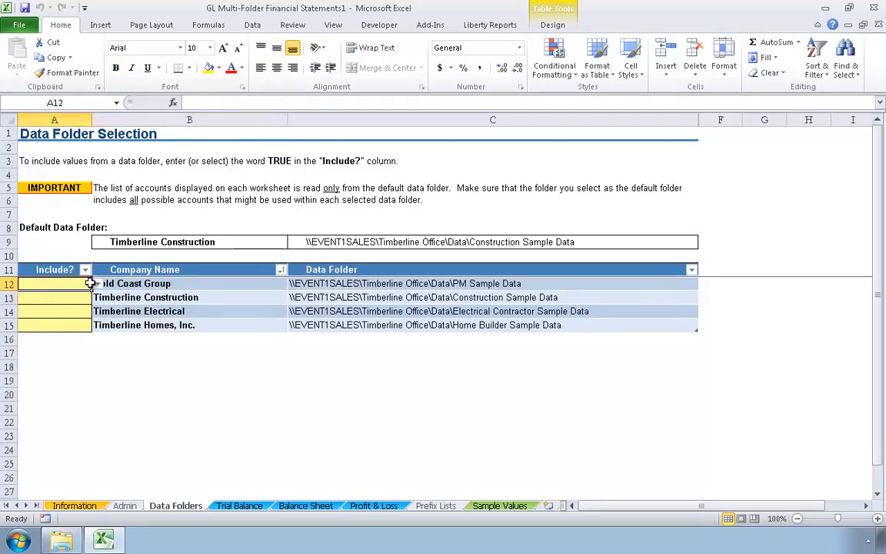
{"action": "left_click", "coordinate": [97, 284]}
{"action": "left_click", "coordinate": [75, 297]}
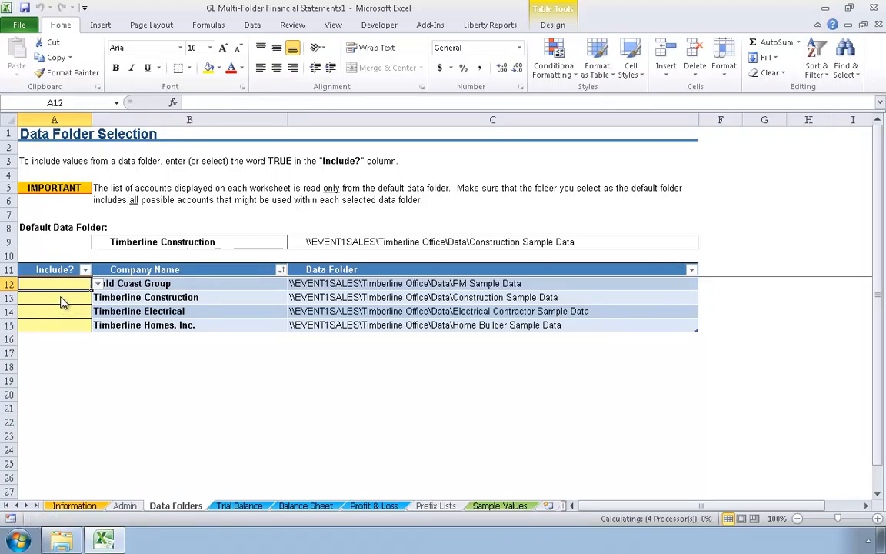
{"action": "left_click", "coordinate": [60, 297]}
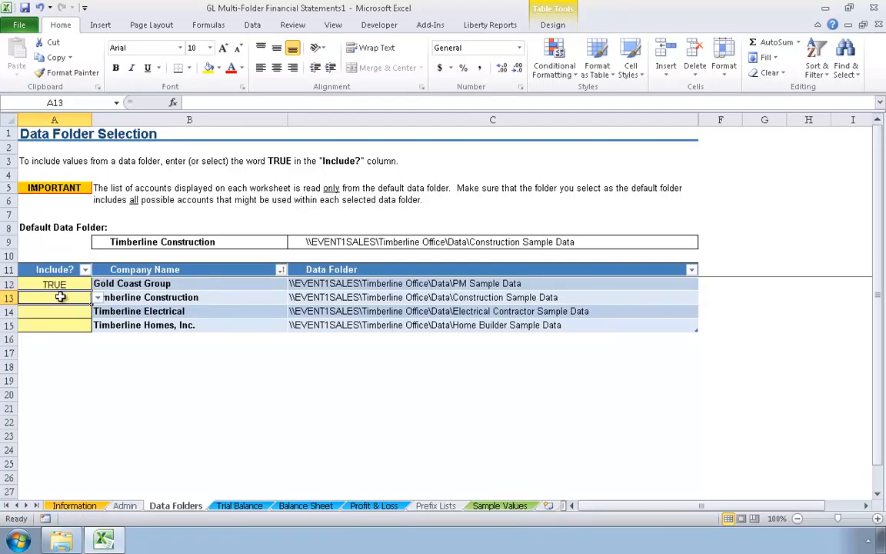
{"action": "left_click", "coordinate": [97, 299]}
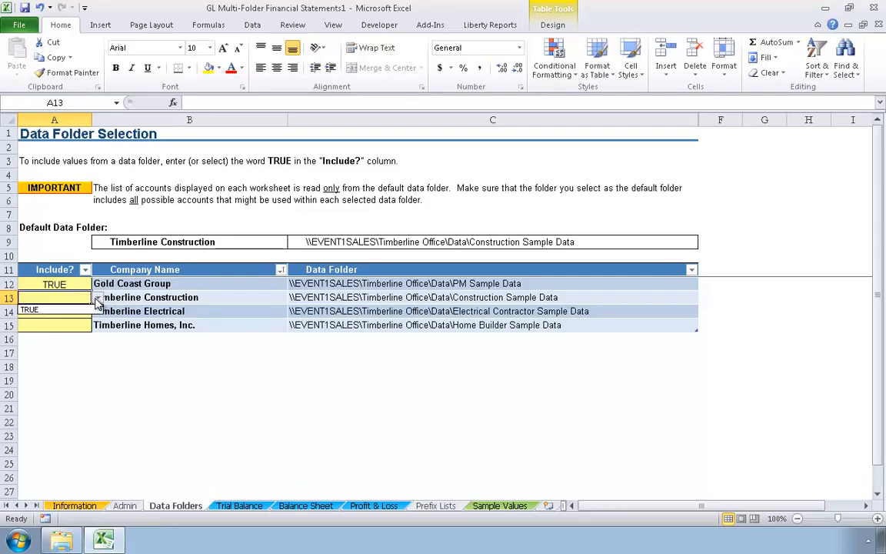
{"action": "left_click", "coordinate": [54, 311]}
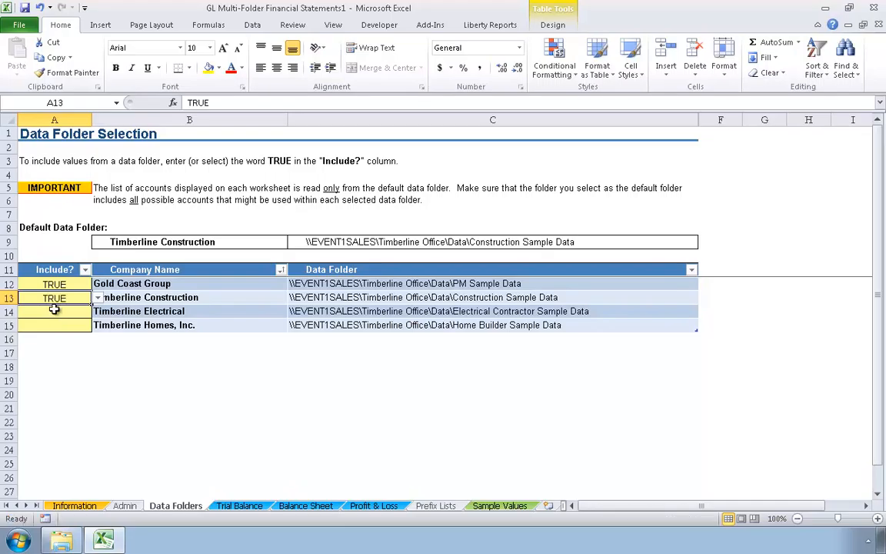
Set Include? to TRUE for the Timberline Electrical data folder, decline emailing support, and check the Trial Balance
{"action": "left_click", "coordinate": [59, 311]}
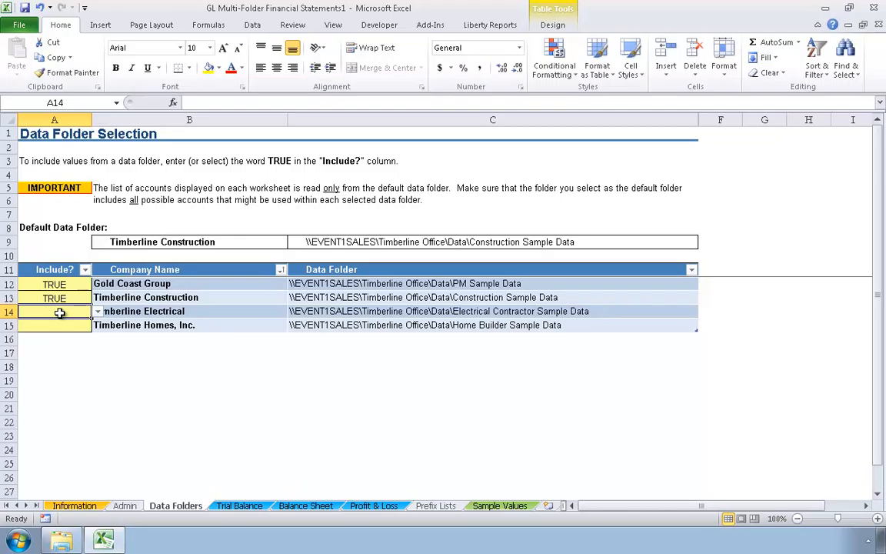
{"action": "left_click", "coordinate": [97, 311]}
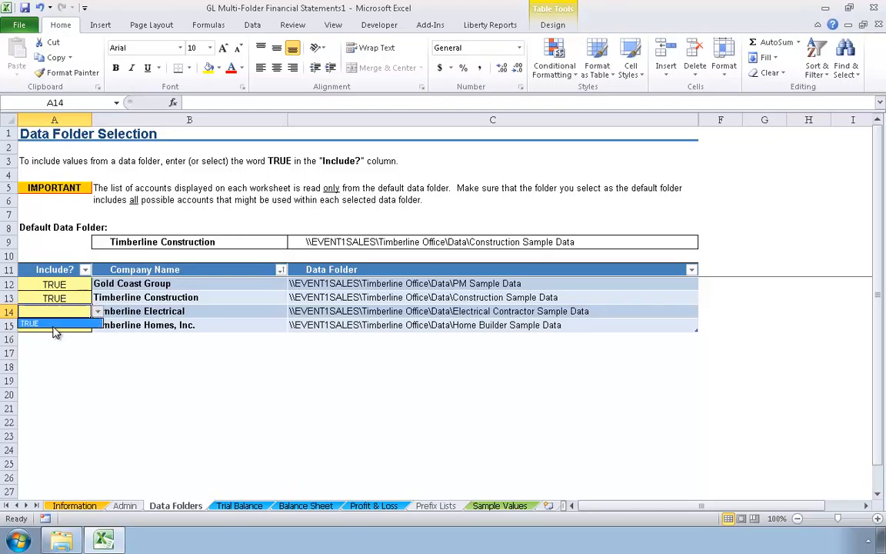
{"action": "left_click", "coordinate": [54, 326]}
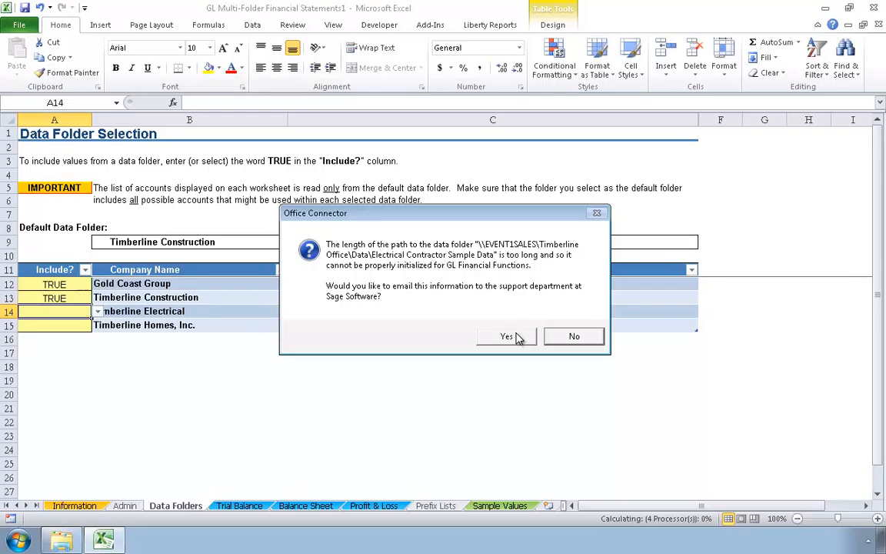
{"action": "left_click", "coordinate": [573, 339]}
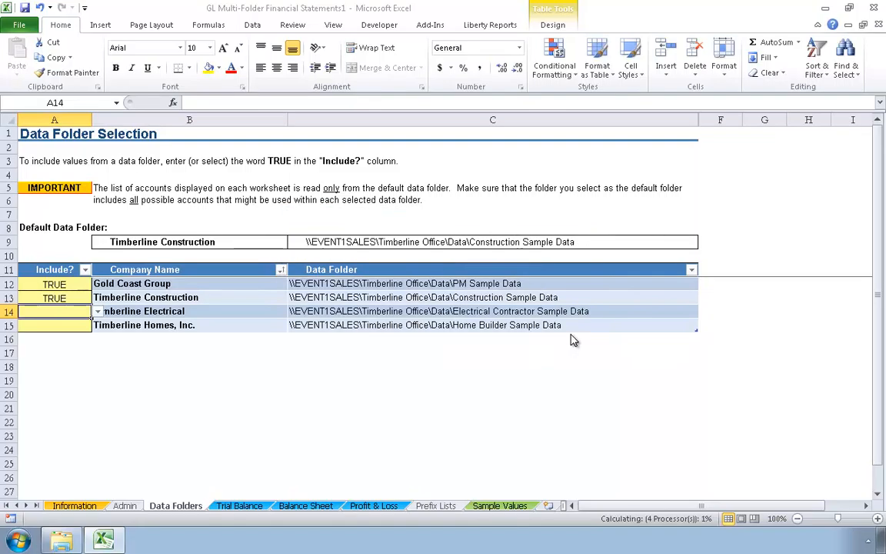
{"action": "type", "text": "TRUE"}
{"action": "key", "text": "Return"}
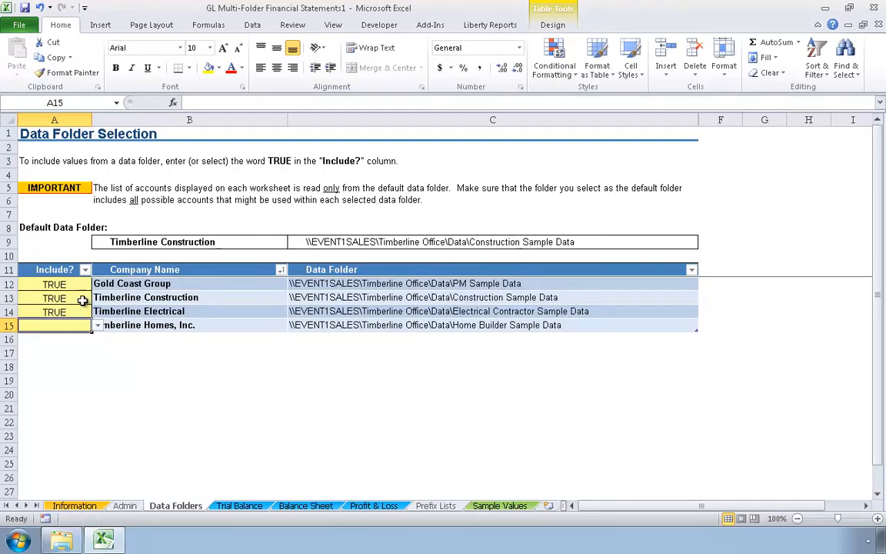
{"action": "left_click", "coordinate": [240, 507]}
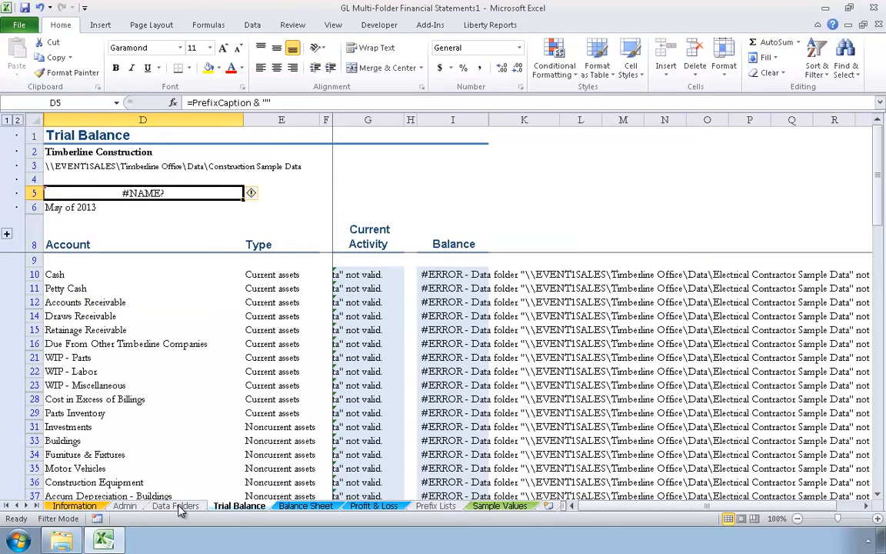
Clear the Include? value for the Timberline Electrical data folder
{"action": "left_click", "coordinate": [176, 507]}
{"action": "left_click", "coordinate": [77, 311]}
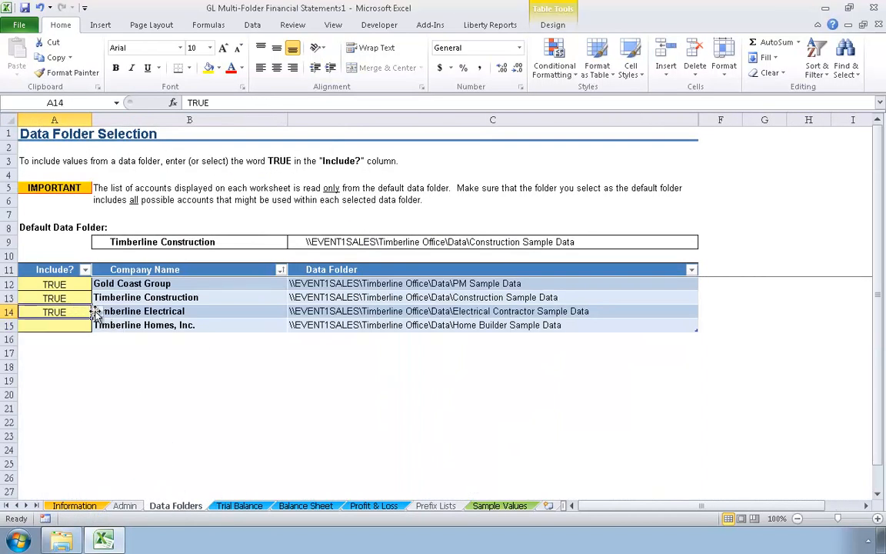
{"action": "left_click", "coordinate": [98, 312]}
{"action": "left_click", "coordinate": [78, 311]}
{"action": "key", "text": "Delete"}
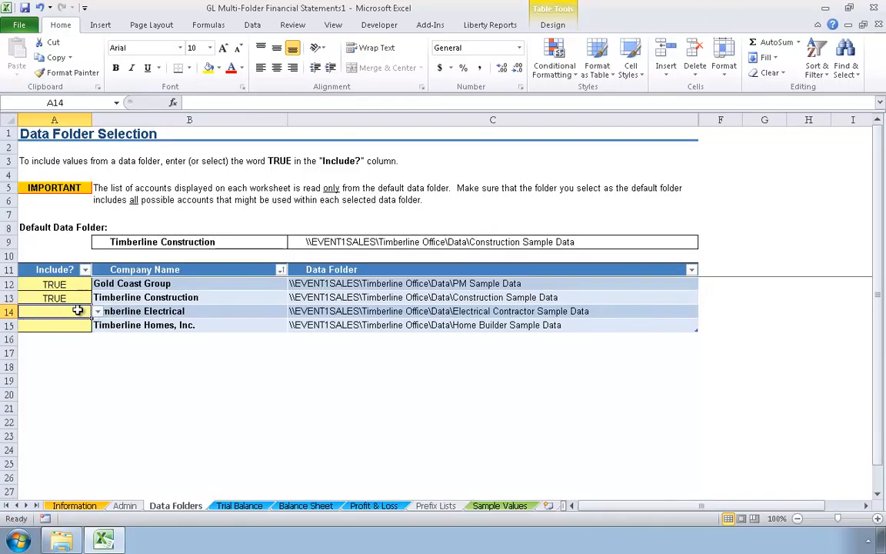
Review the consolidated current activity and balances on the Trial Balance, from the asset accounts through the expense accounts
{"action": "left_click", "coordinate": [238, 507]}
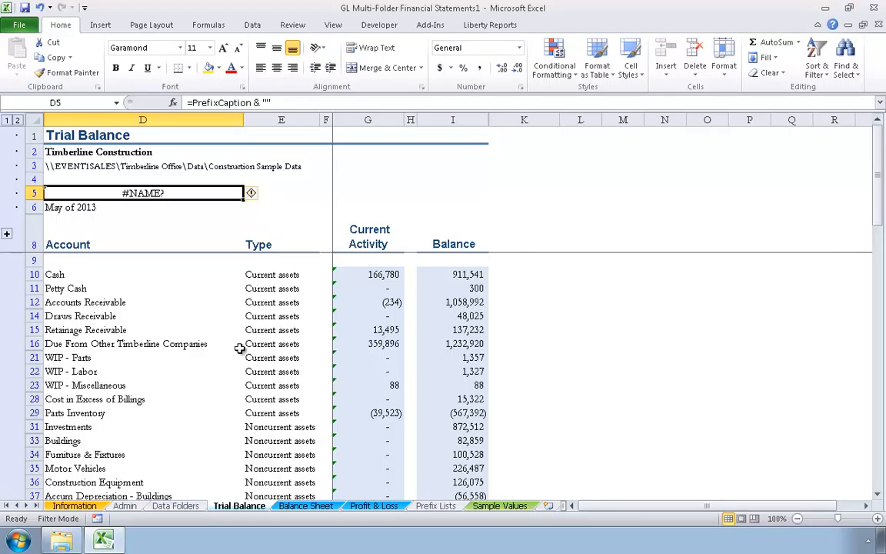
{"action": "left_click", "coordinate": [239, 350]}
{"action": "scroll", "coordinate": [258, 394], "scroll_direction": "down", "scroll_amount": 7}
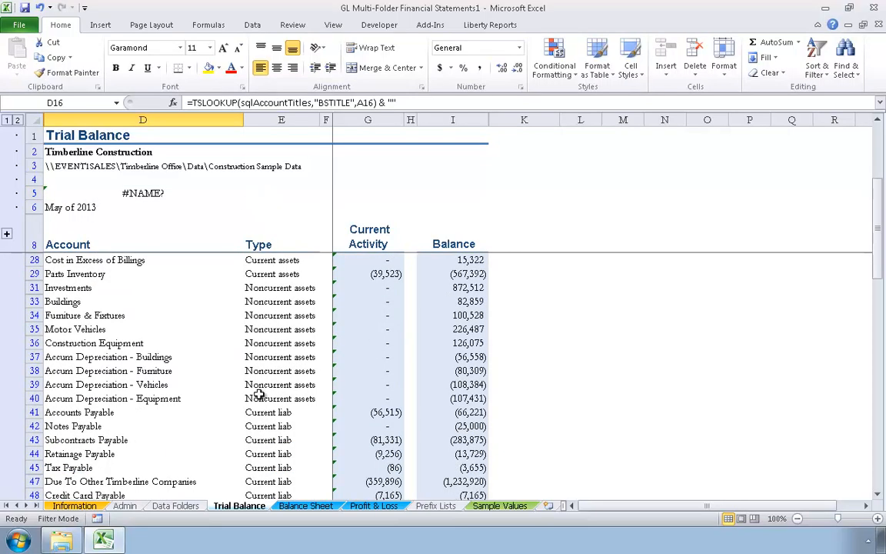
{"action": "scroll", "coordinate": [253, 395], "scroll_direction": "down", "scroll_amount": 4}
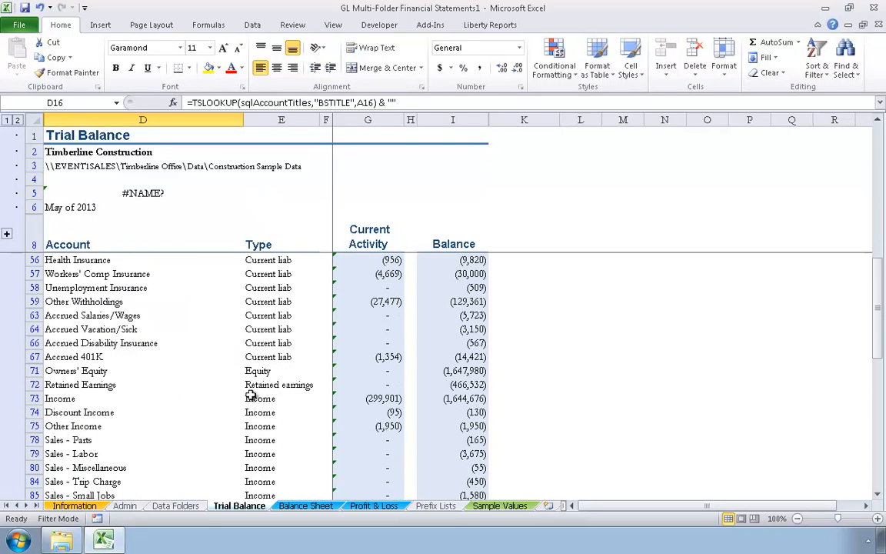
{"action": "left_click", "coordinate": [255, 385]}
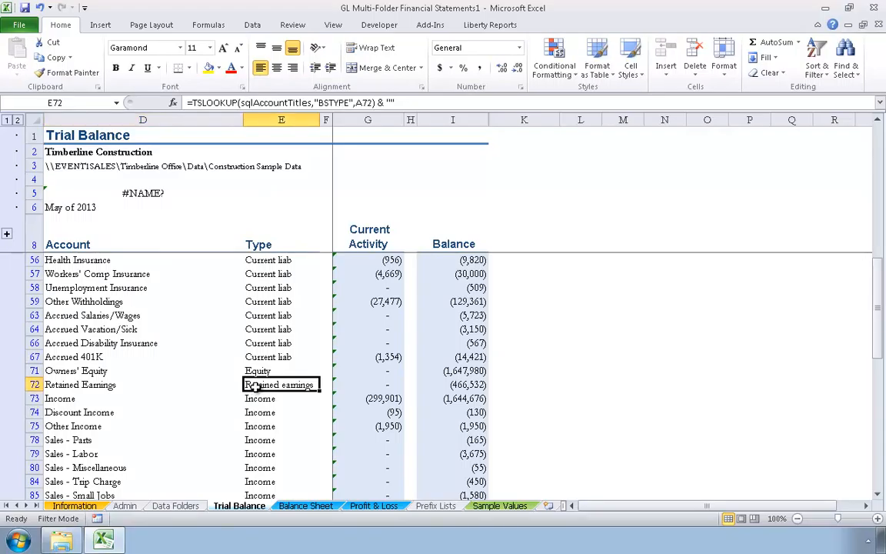
{"action": "scroll", "coordinate": [255, 386], "scroll_direction": "down", "scroll_amount": 4}
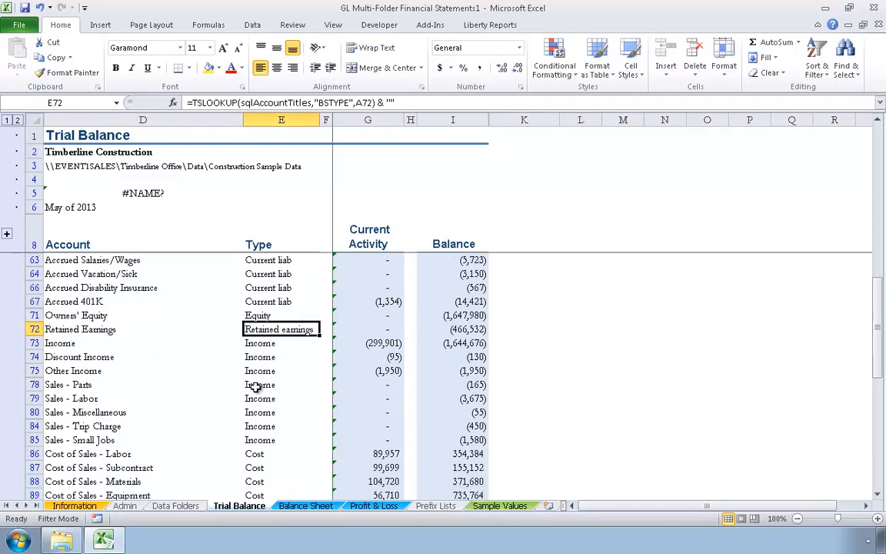
{"action": "scroll", "coordinate": [256, 386], "scroll_direction": "down", "scroll_amount": 1}
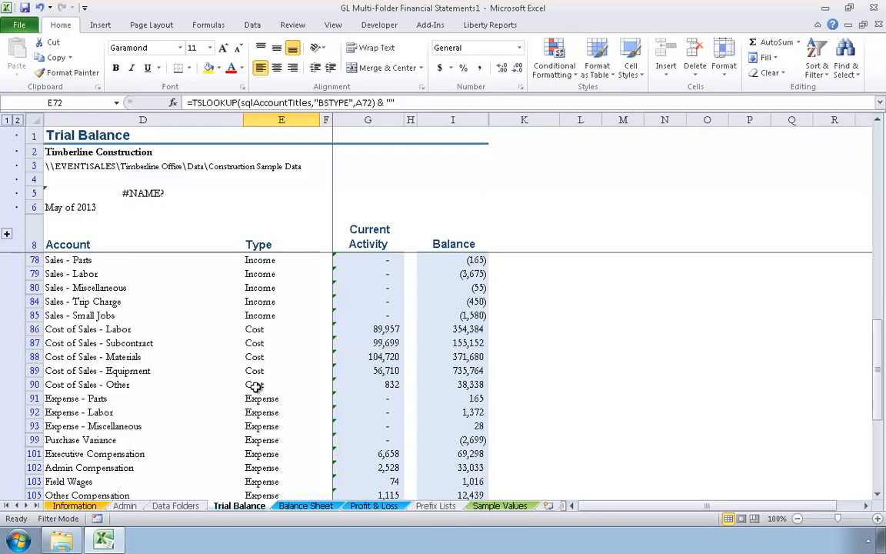
{"action": "scroll", "coordinate": [254, 387], "scroll_direction": "down", "scroll_amount": 4}
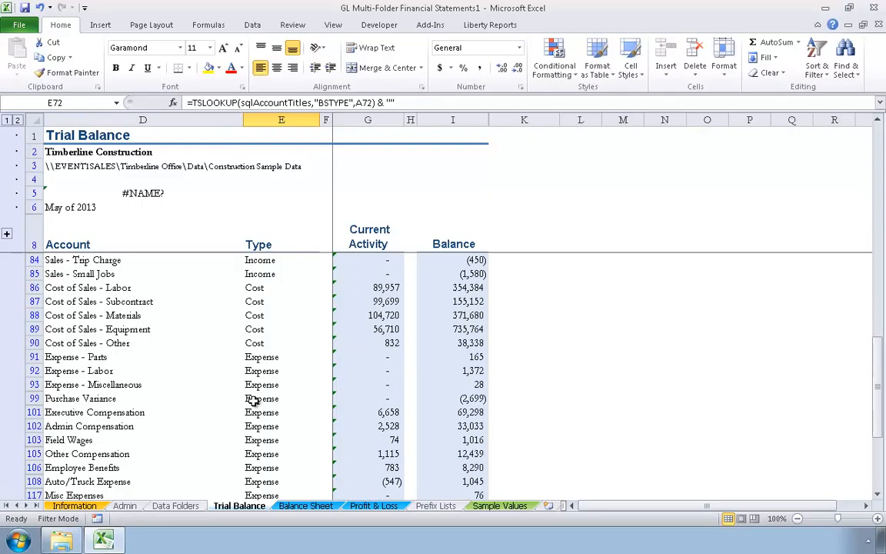
{"action": "scroll", "coordinate": [252, 424], "scroll_direction": "up", "scroll_amount": 2}
{"action": "scroll", "coordinate": [252, 424], "scroll_direction": "up", "scroll_amount": 15}
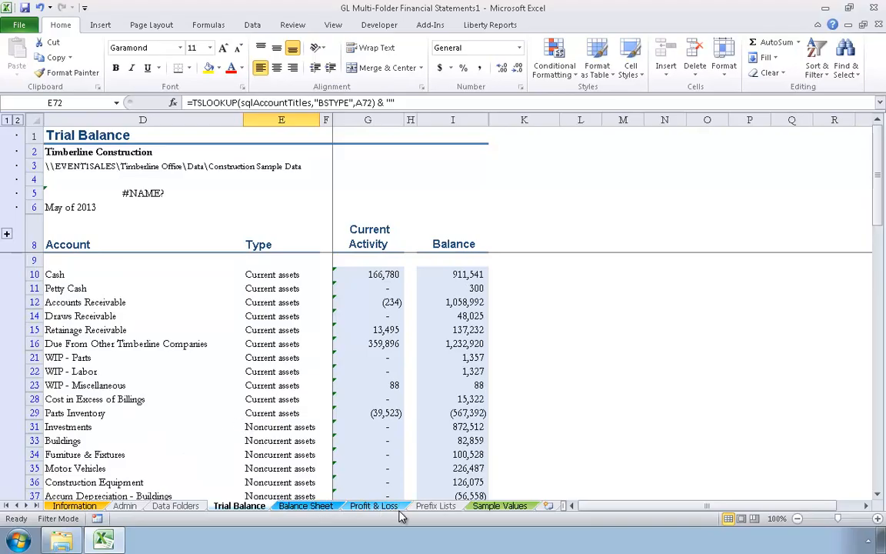
Examine the Company 10 and Company 2x entries and their prefixes on the Prefix Lists worksheet
{"action": "left_click", "coordinate": [436, 506]}
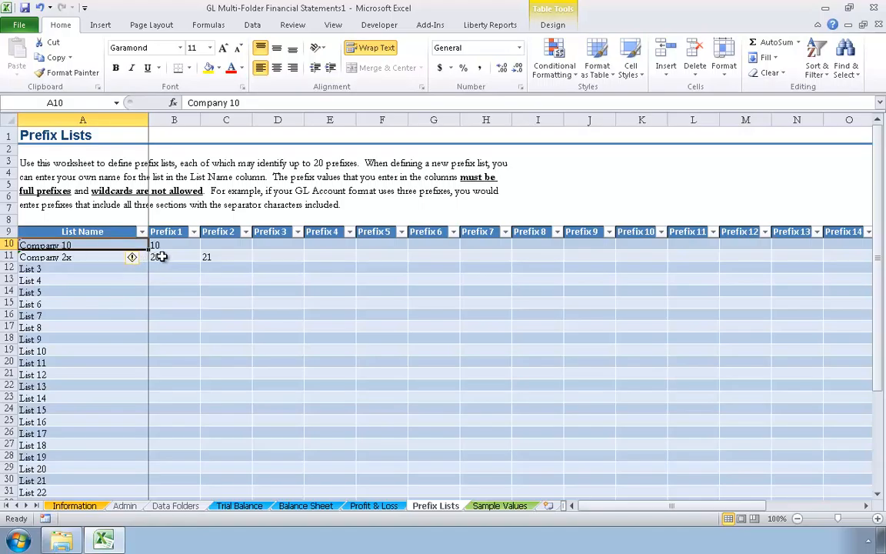
{"action": "left_click", "coordinate": [79, 257]}
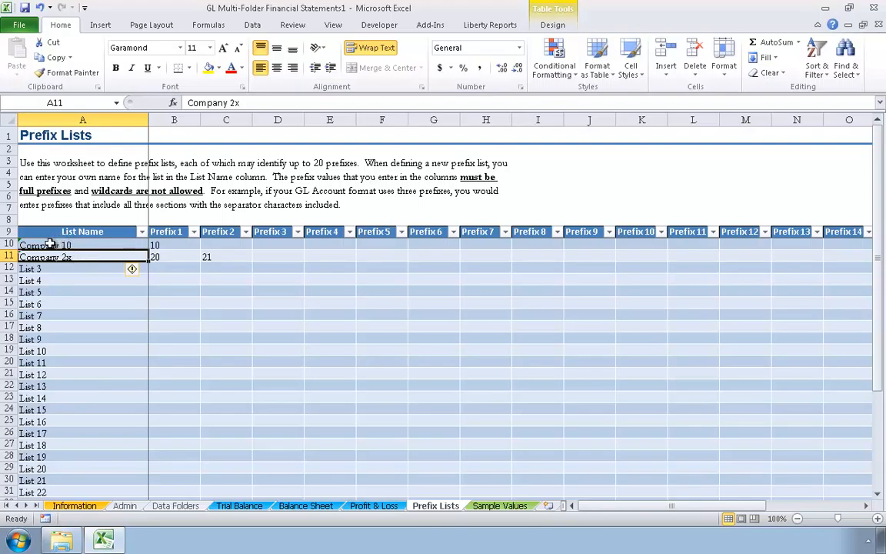
{"action": "left_click", "coordinate": [196, 247]}
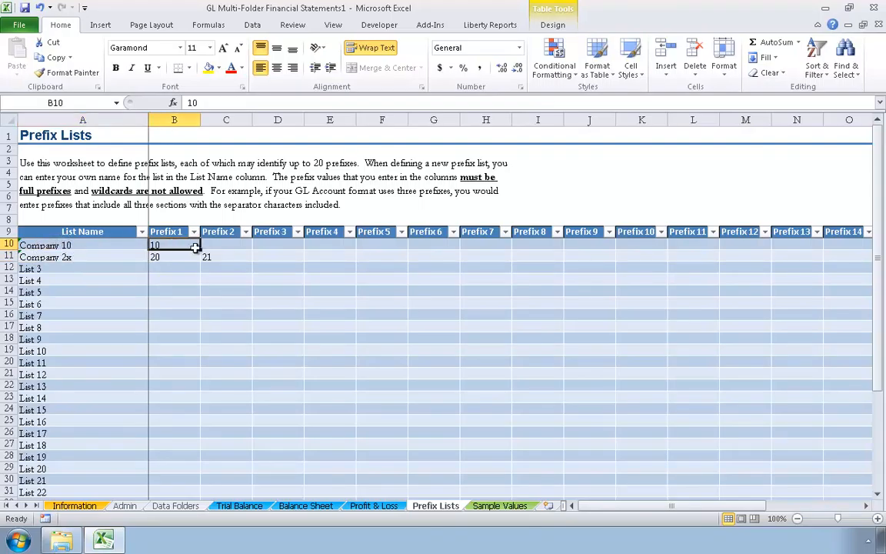
{"action": "left_click_drag", "start_coordinate": [196, 246], "coordinate": [228, 255]}
{"action": "left_click", "coordinate": [84, 245]}
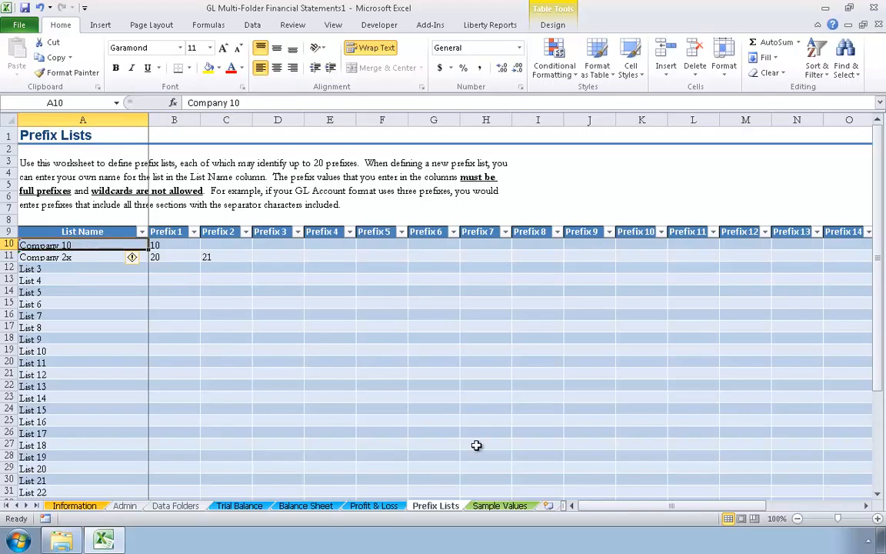
Look over the Profit & Loss, Balance Sheet and Trial Balance worksheets
{"action": "left_click", "coordinate": [367, 507]}
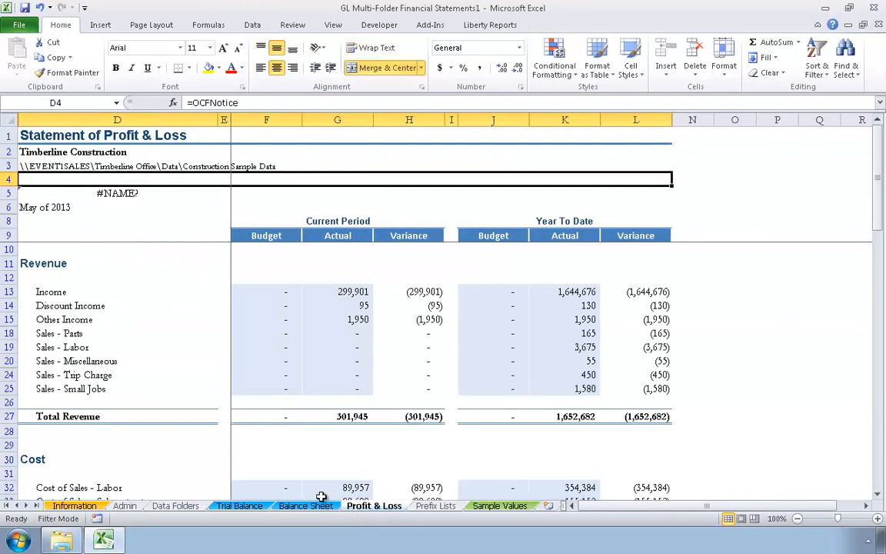
{"action": "left_click", "coordinate": [306, 506]}
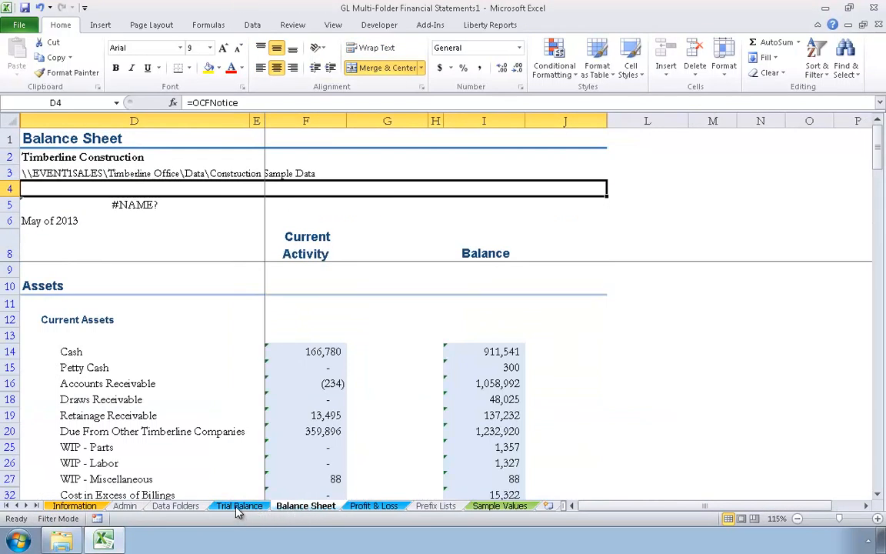
{"action": "left_click", "coordinate": [239, 506]}
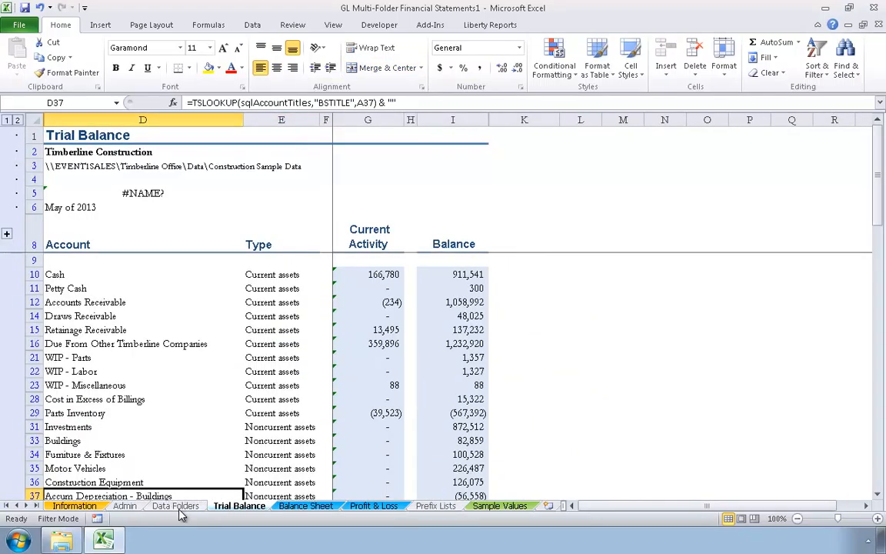
On the Admin worksheet, choose Single Prefix, or Consolidate Prefixes Like, with Report Title All 20s and Company 2%
{"action": "left_click", "coordinate": [177, 506]}
{"action": "left_click", "coordinate": [127, 507]}
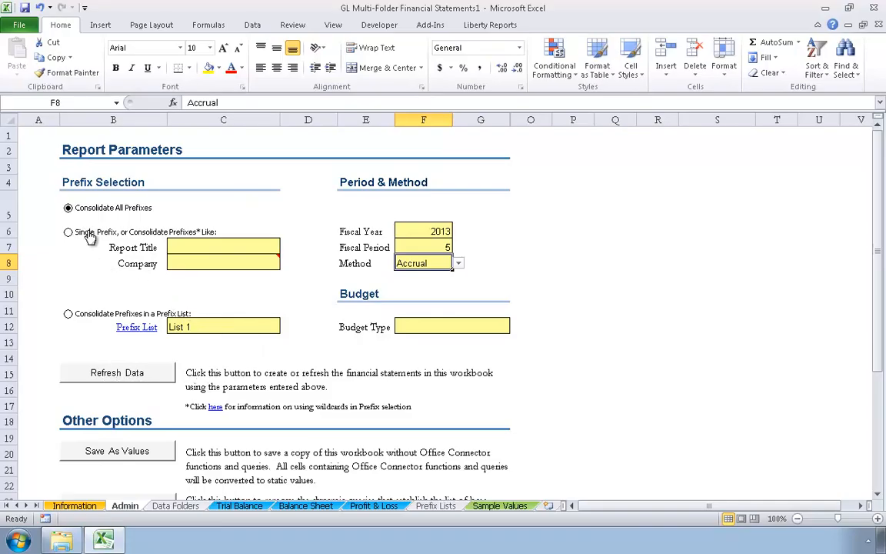
{"action": "left_click", "coordinate": [88, 235]}
{"action": "left_click", "coordinate": [225, 251]}
{"action": "mouse_move", "coordinate": [221, 261]}
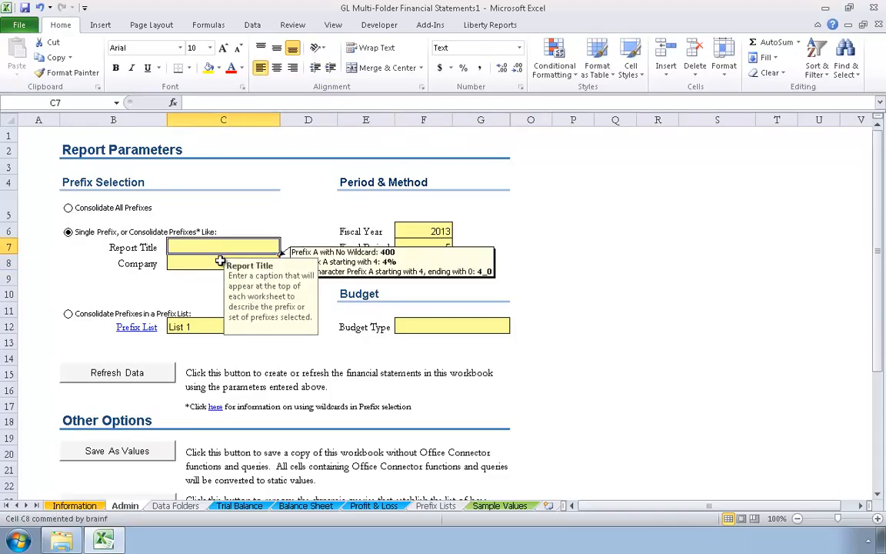
{"action": "type", "text": "All 20s"}
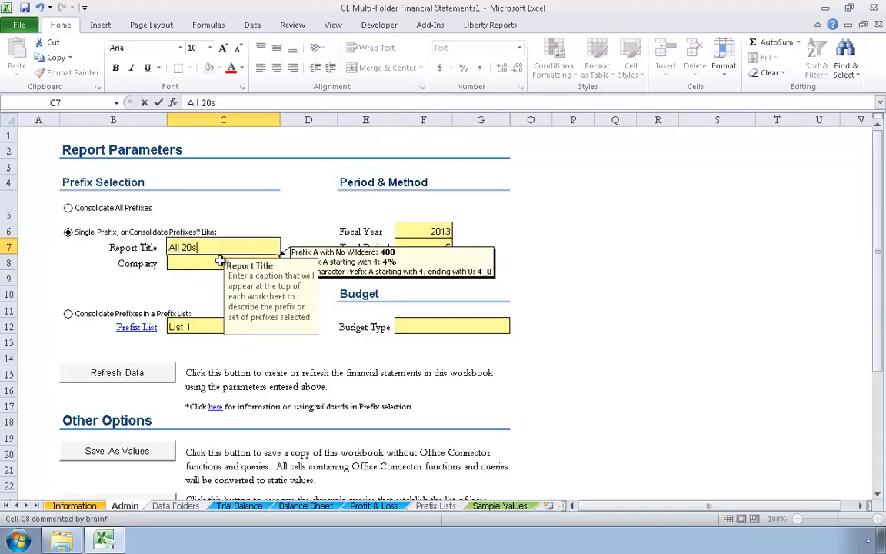
{"action": "key", "text": "Return"}
{"action": "type", "text": "2%"}
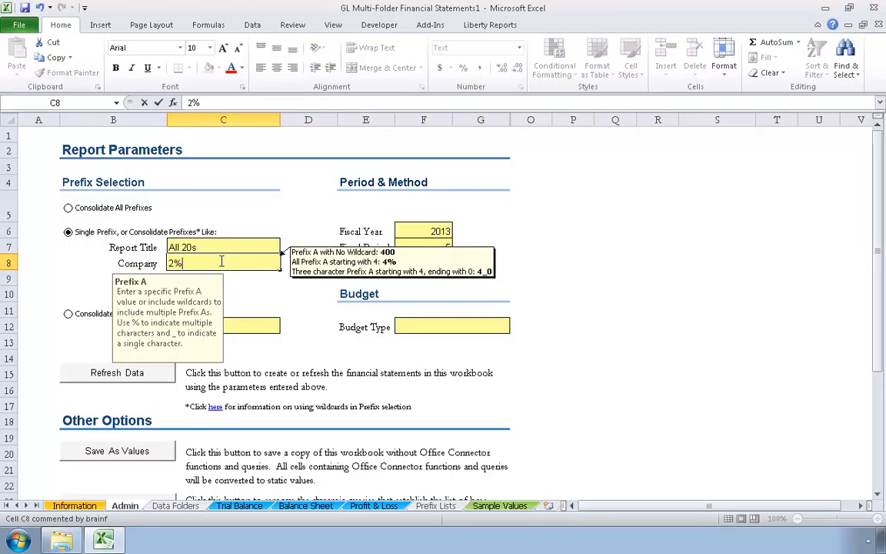
{"action": "key", "text": "Return"}
{"action": "left_click", "coordinate": [220, 262]}
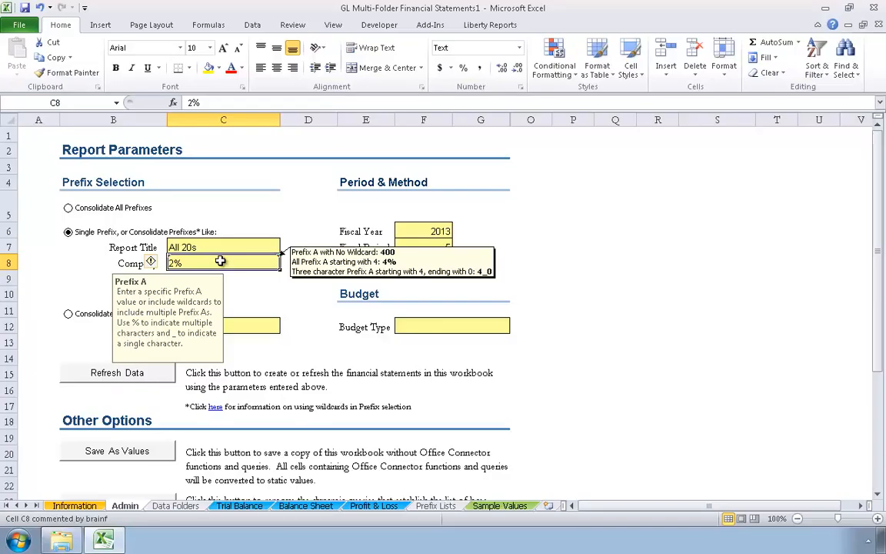
Switch the prefix selection to Consolidate Prefixes in a Prefix List and select the Prefix List value cell
{"action": "left_click", "coordinate": [67, 314]}
{"action": "left_click", "coordinate": [222, 326]}
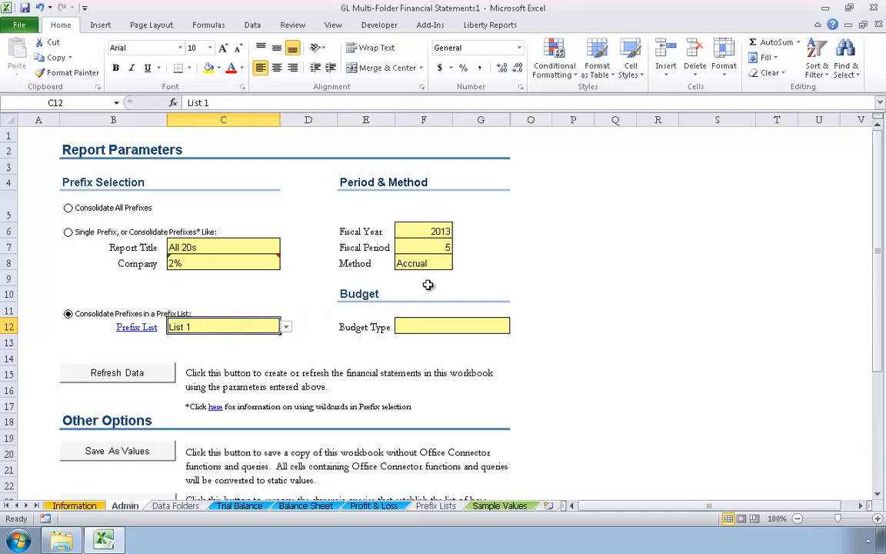
Review the Method and Budget Type parameters and the descriptions of Refresh Data, Save As Values and Customize
{"action": "left_click", "coordinate": [438, 263]}
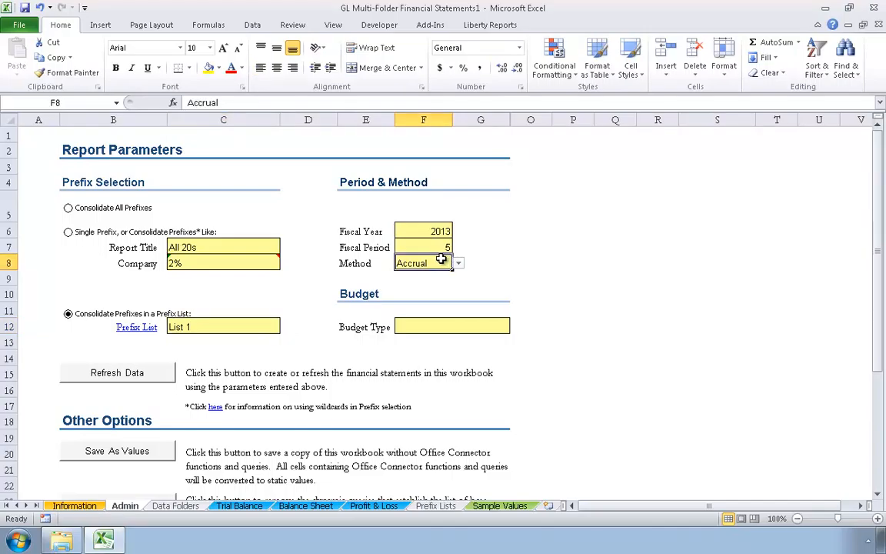
{"action": "left_click", "coordinate": [429, 325]}
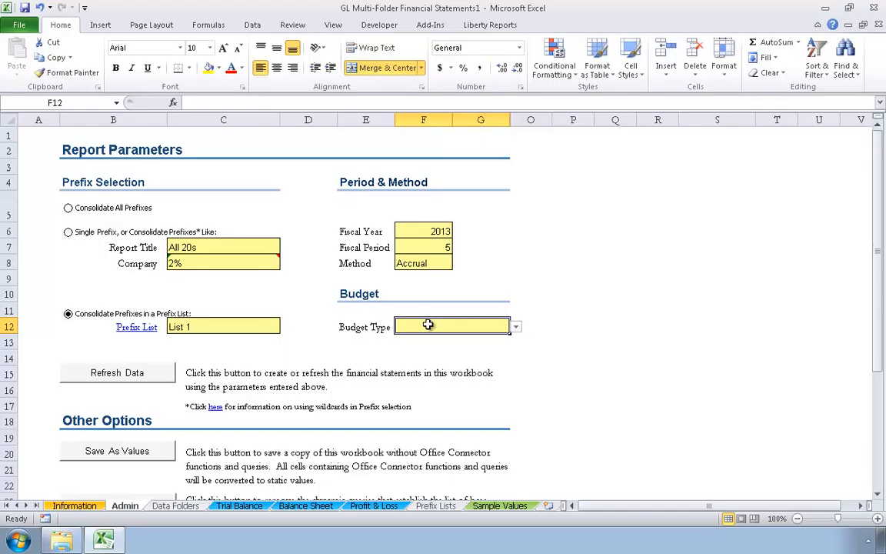
{"action": "left_click", "coordinate": [223, 378]}
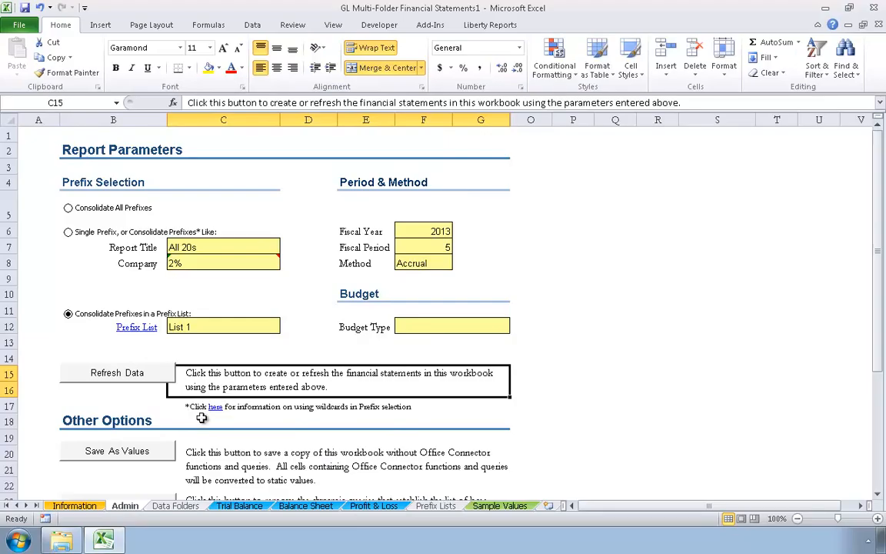
{"action": "scroll", "coordinate": [199, 416], "scroll_direction": "down", "scroll_amount": 1}
{"action": "scroll", "coordinate": [200, 419], "scroll_direction": "down", "scroll_amount": 1}
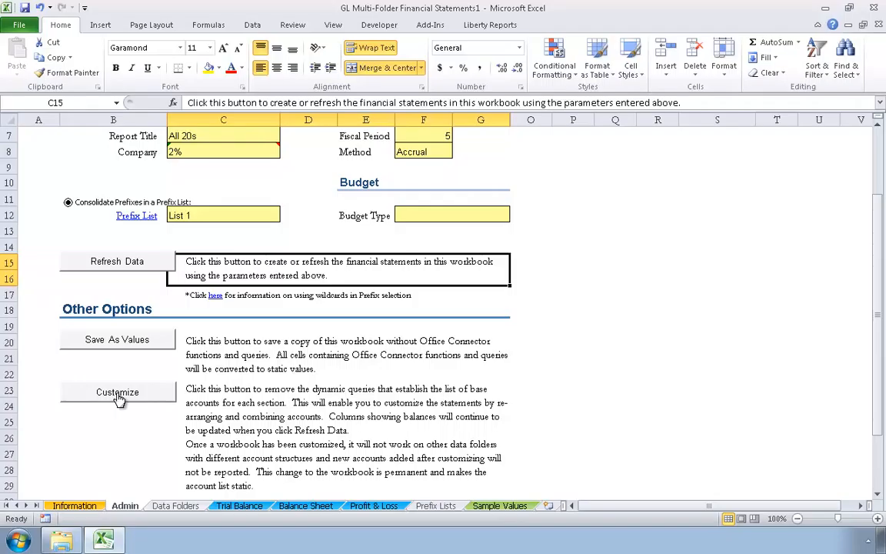
{"action": "scroll", "coordinate": [119, 400], "scroll_direction": "up", "scroll_amount": 2}
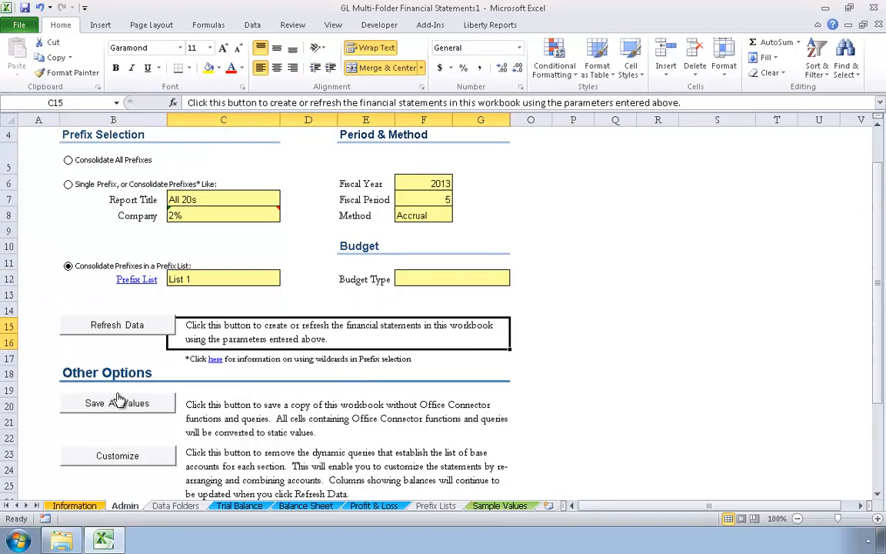